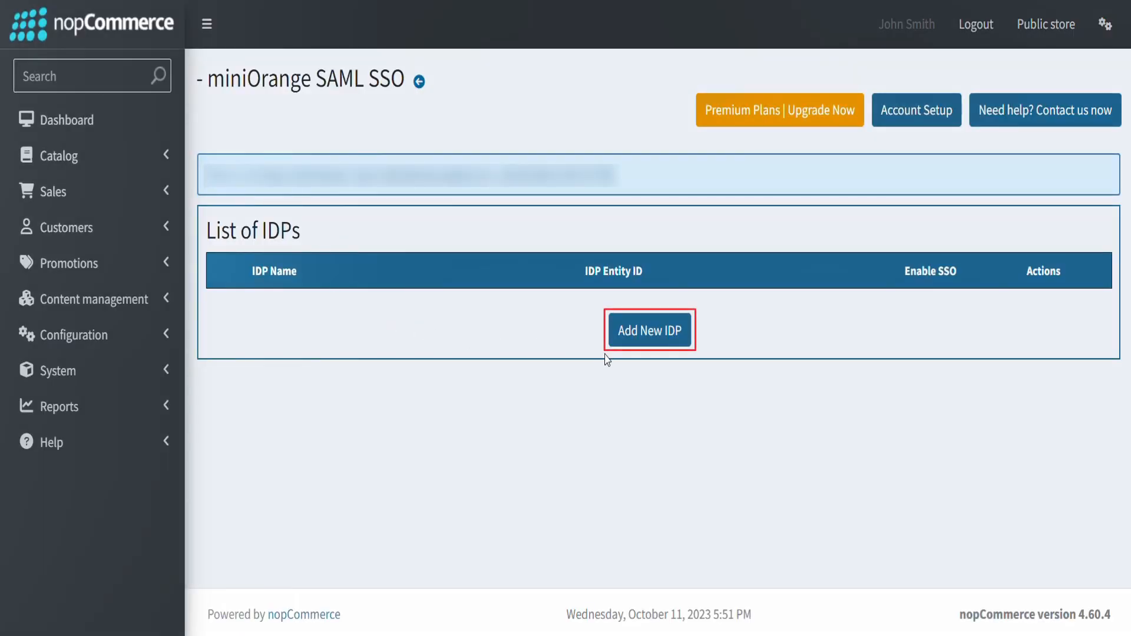
# - Start adding a new IDP in the miniOrange SAML SSO plugin and open its Service Provider Metadata
pyautogui.click(646, 348)
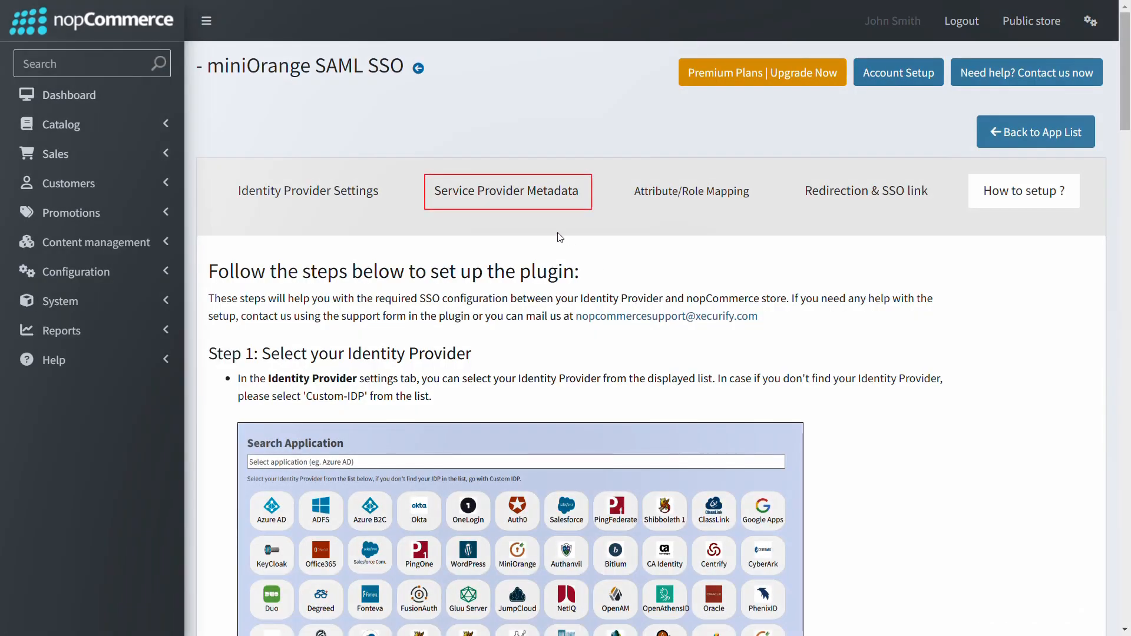
pyautogui.click(512, 202)
pyautogui.scroll(-3, 619, 274)
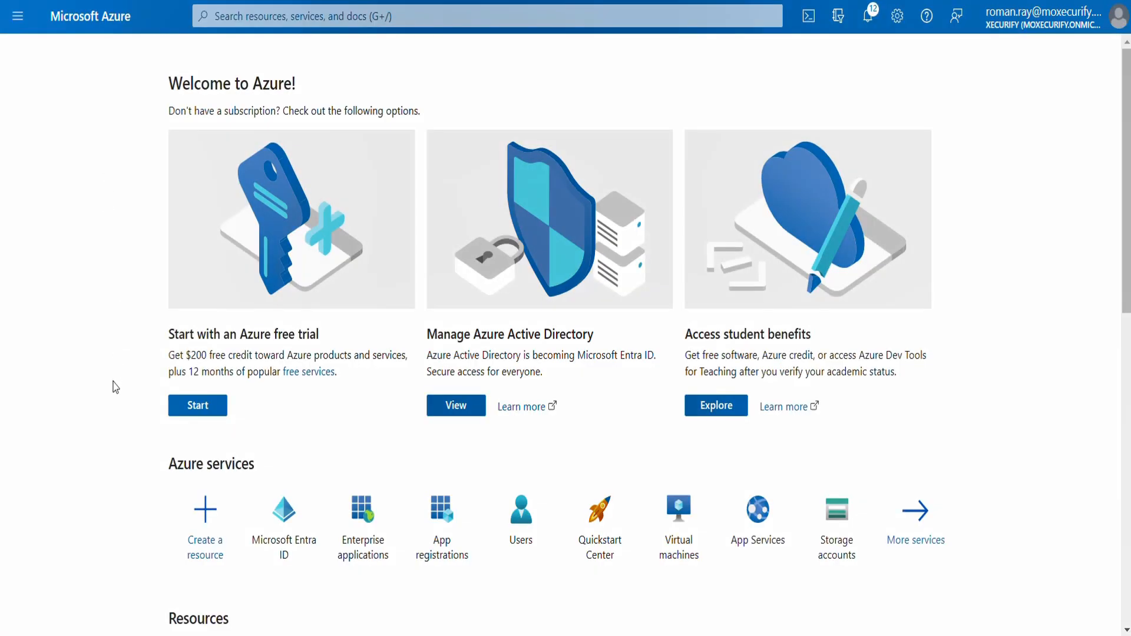
# - In the Microsoft Azure portal, create a non-gallery enterprise application named SAMLApp in Microsoft Entra ID
pyautogui.click(285, 551)
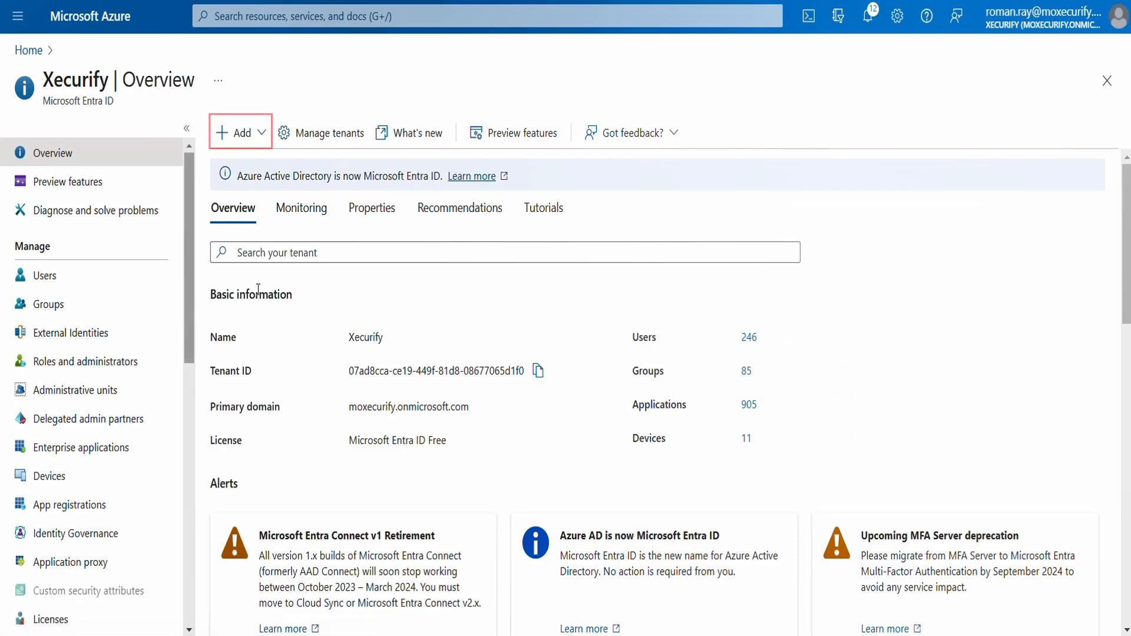
pyautogui.click(250, 134)
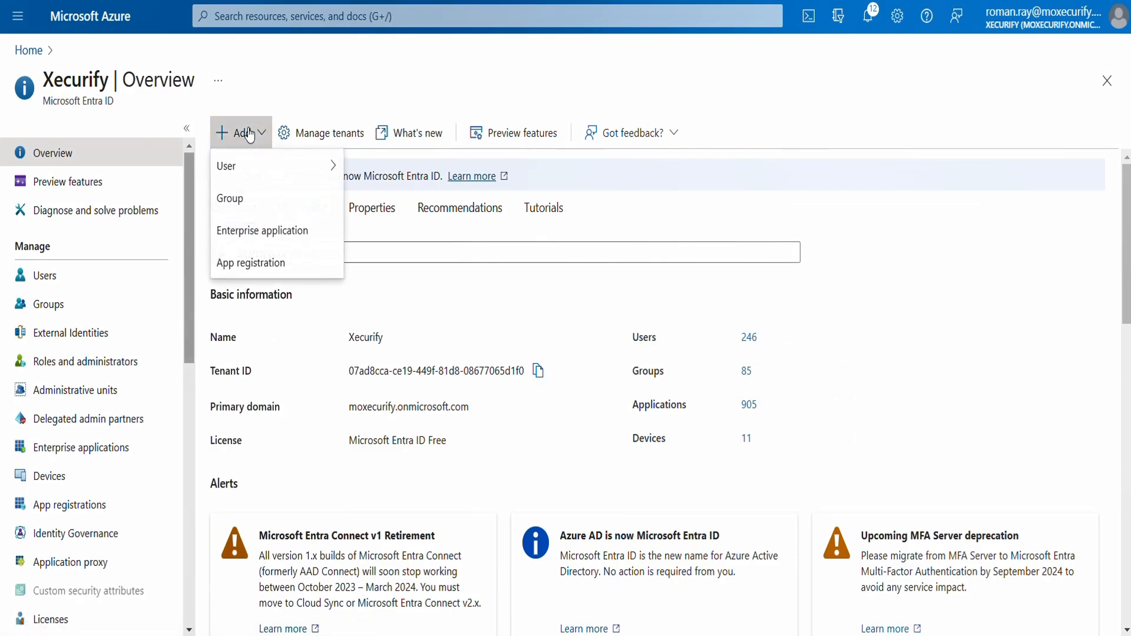
pyautogui.click(253, 231)
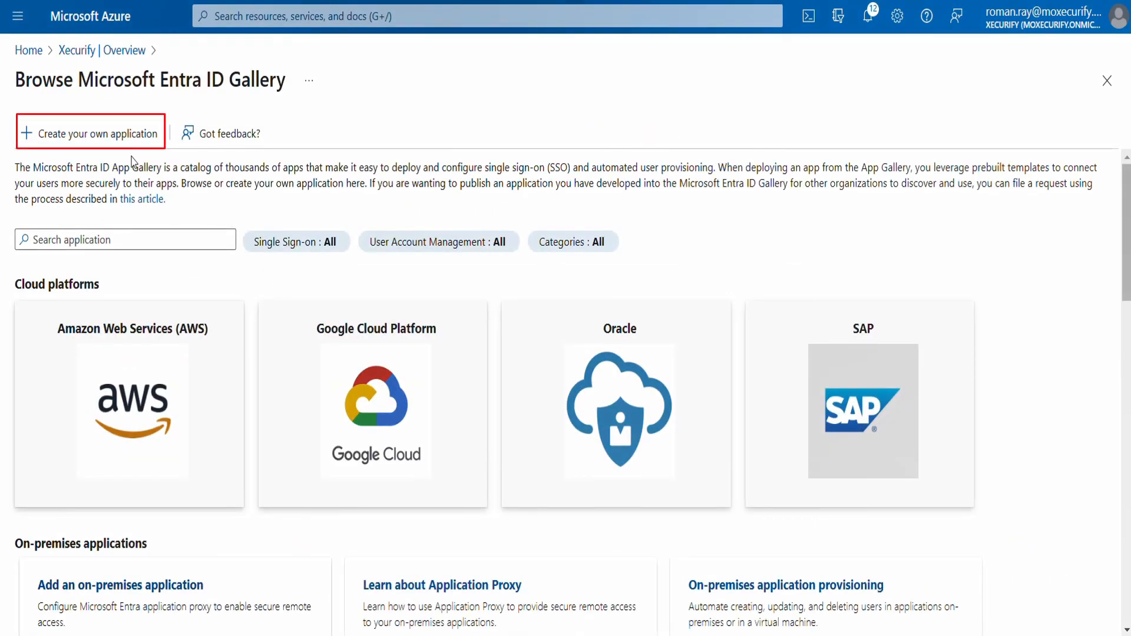
pyautogui.click(111, 145)
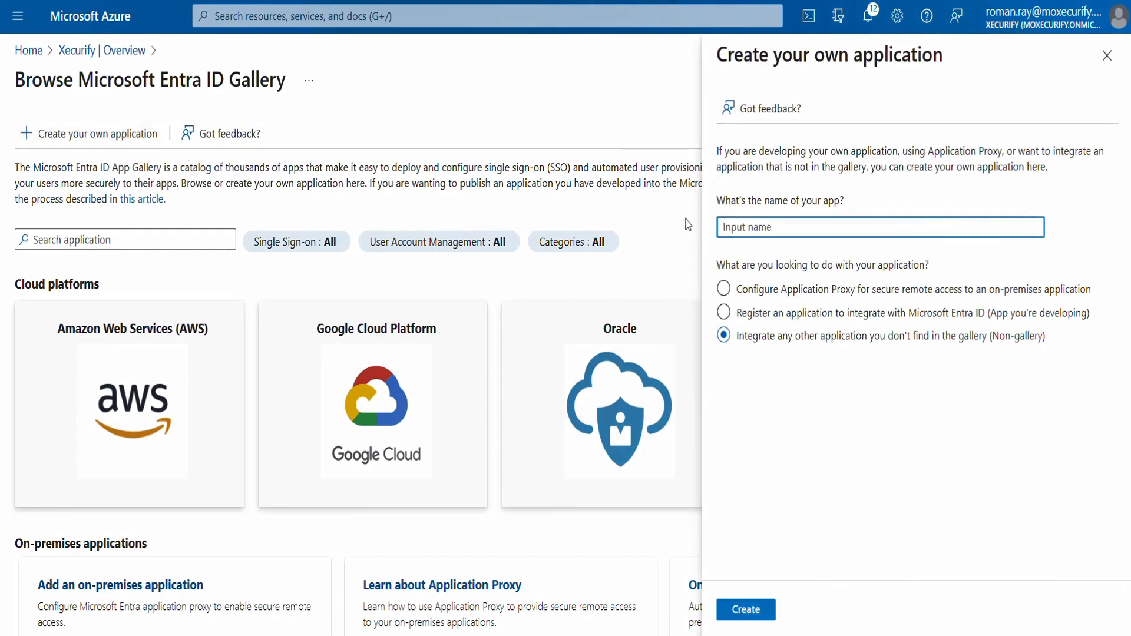
pyautogui.write('SAMLApp')
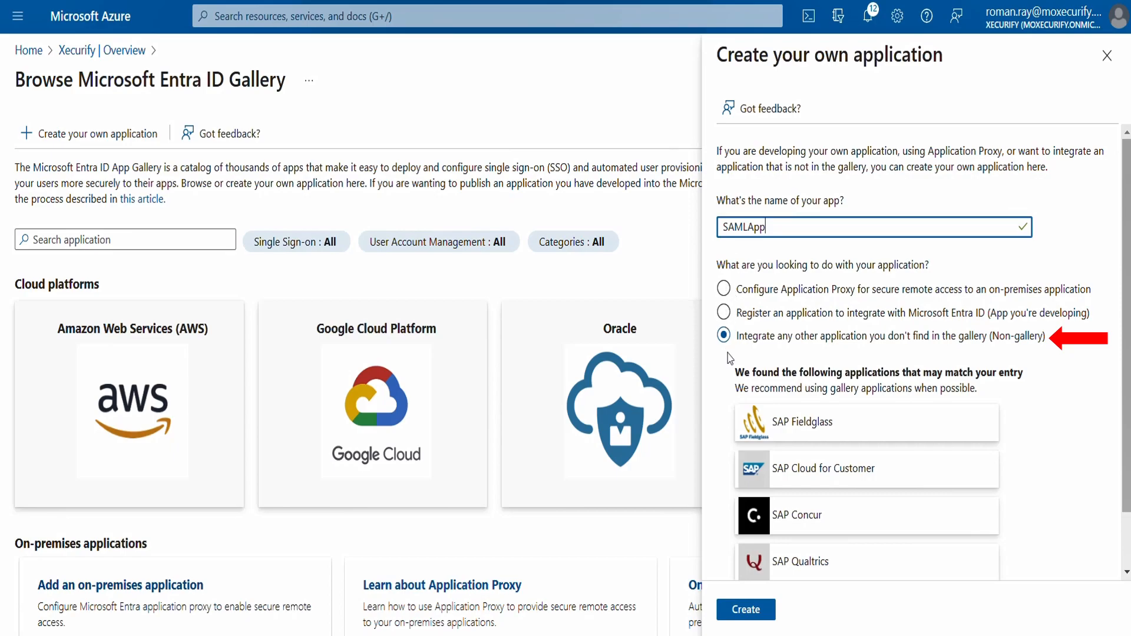
pyautogui.click(728, 615)
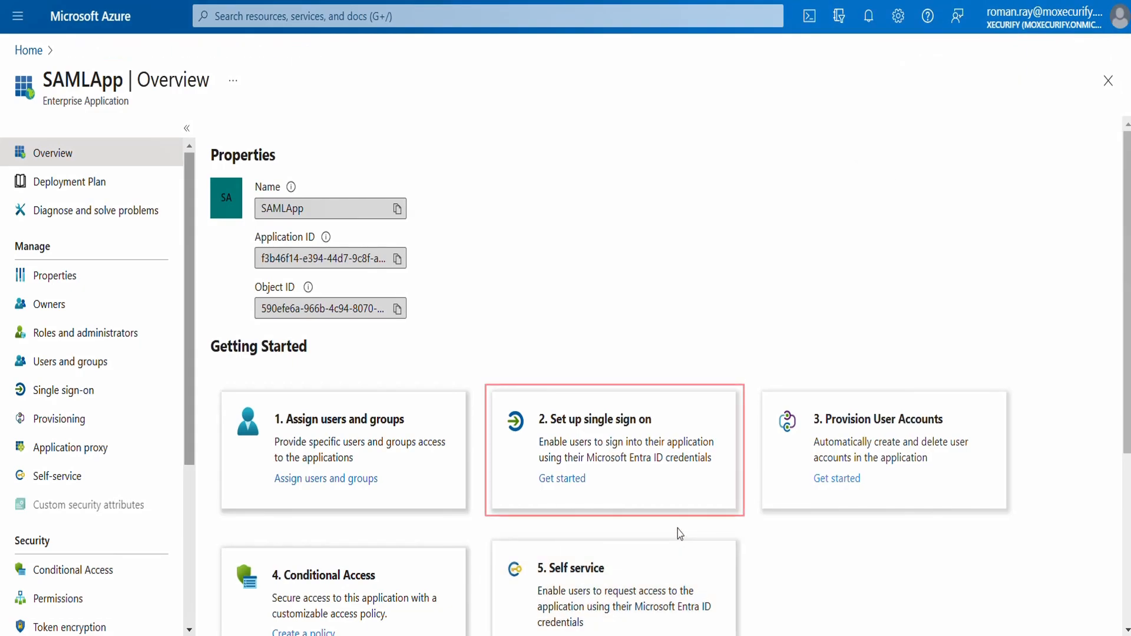
# - Set up SAML single sign-on for SAMLApp by uploading the service provider metadata file and saving the Basic SAML Configuration
pyautogui.click(562, 478)
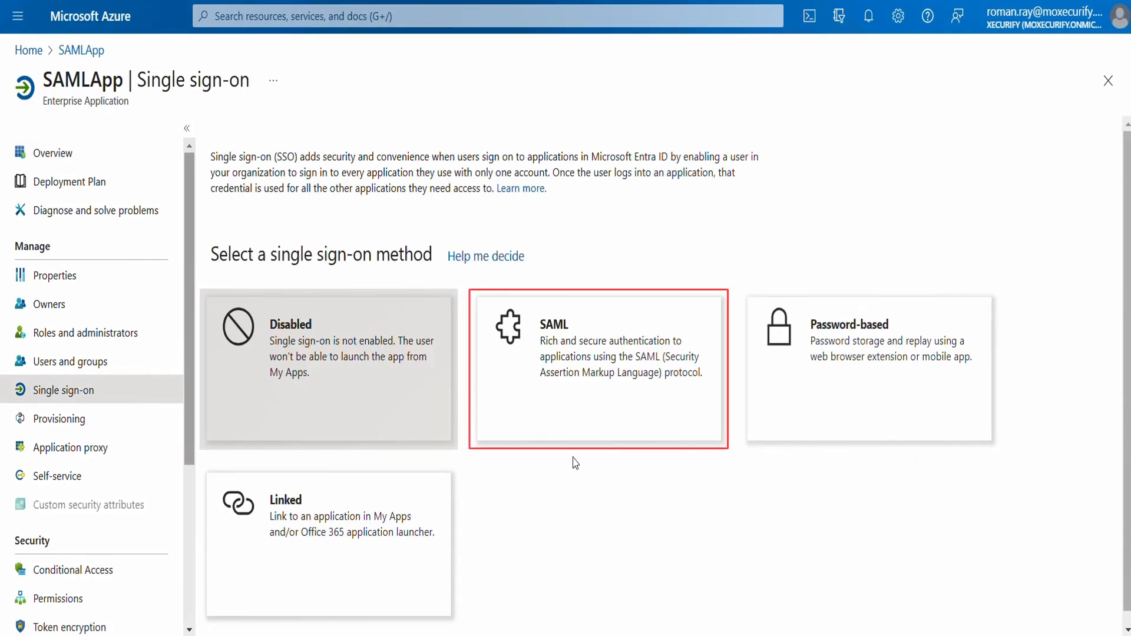
pyautogui.click(586, 427)
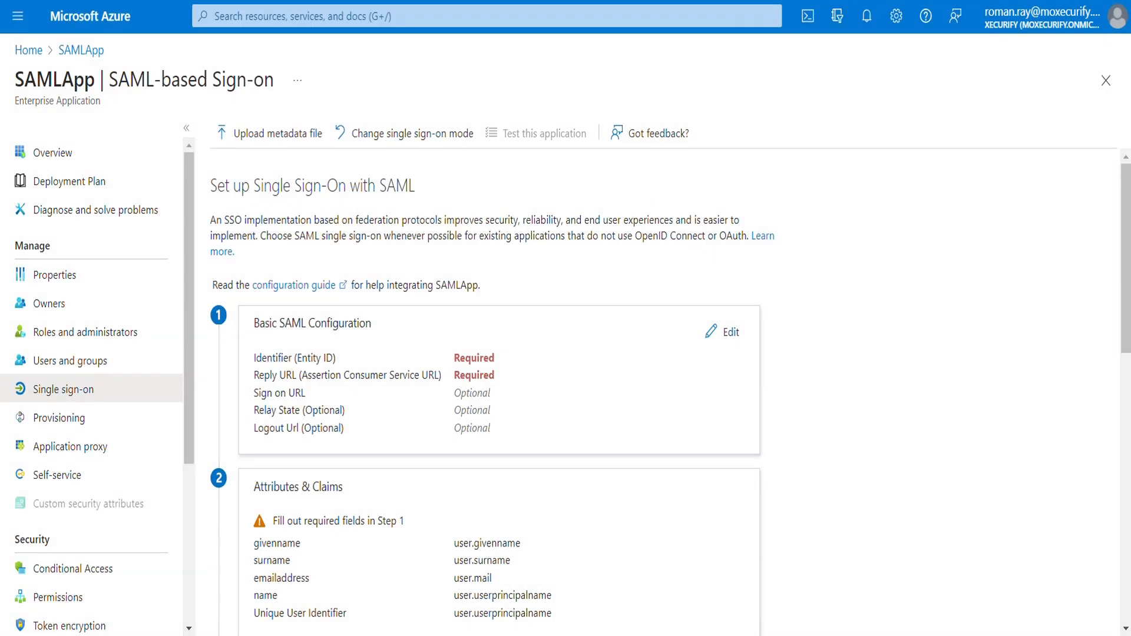
pyautogui.click(294, 143)
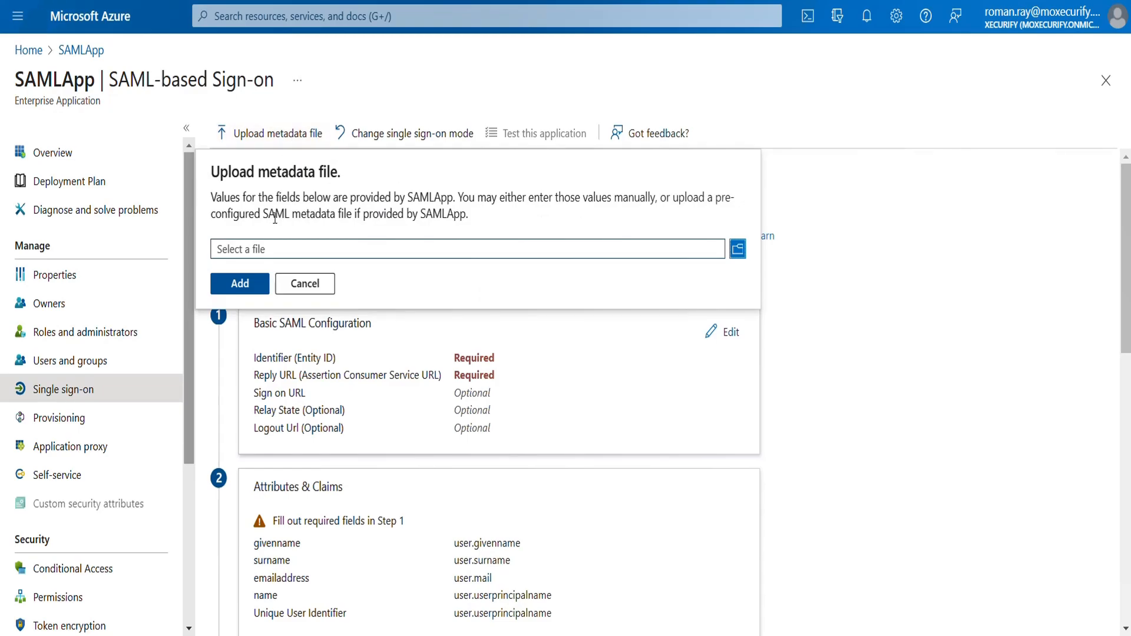
pyautogui.click(265, 248)
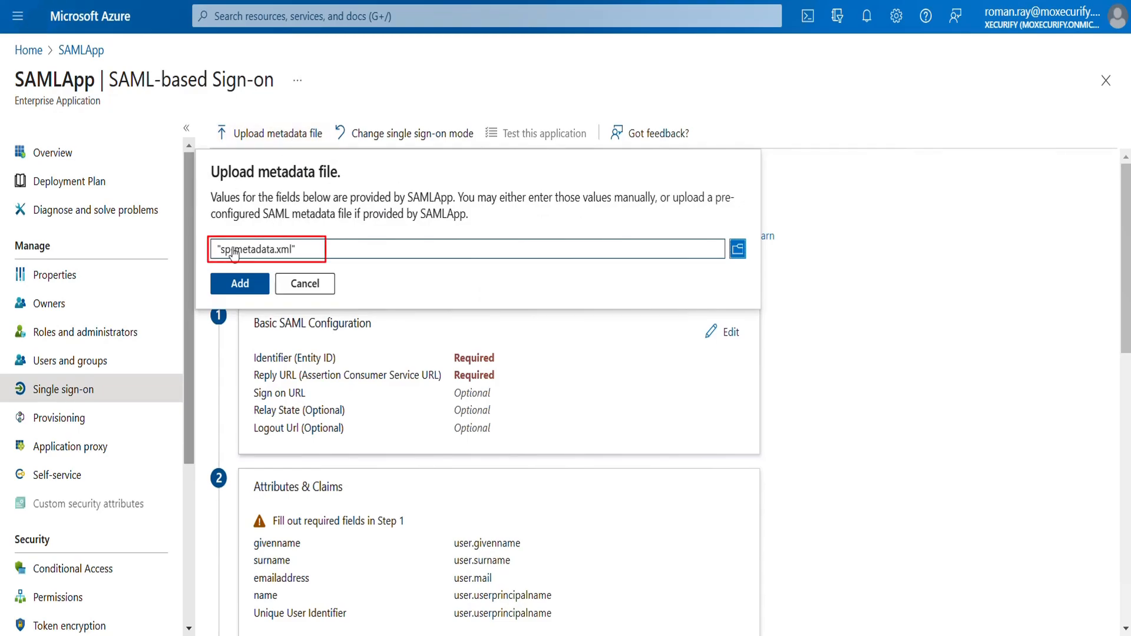
pyautogui.click(232, 285)
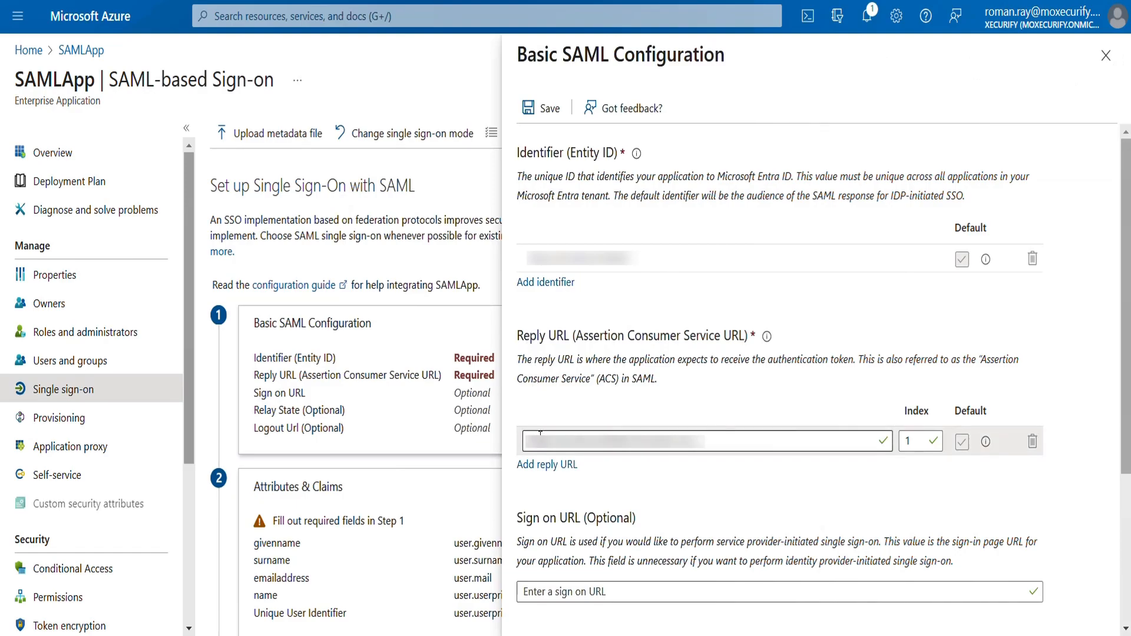
pyautogui.click(539, 118)
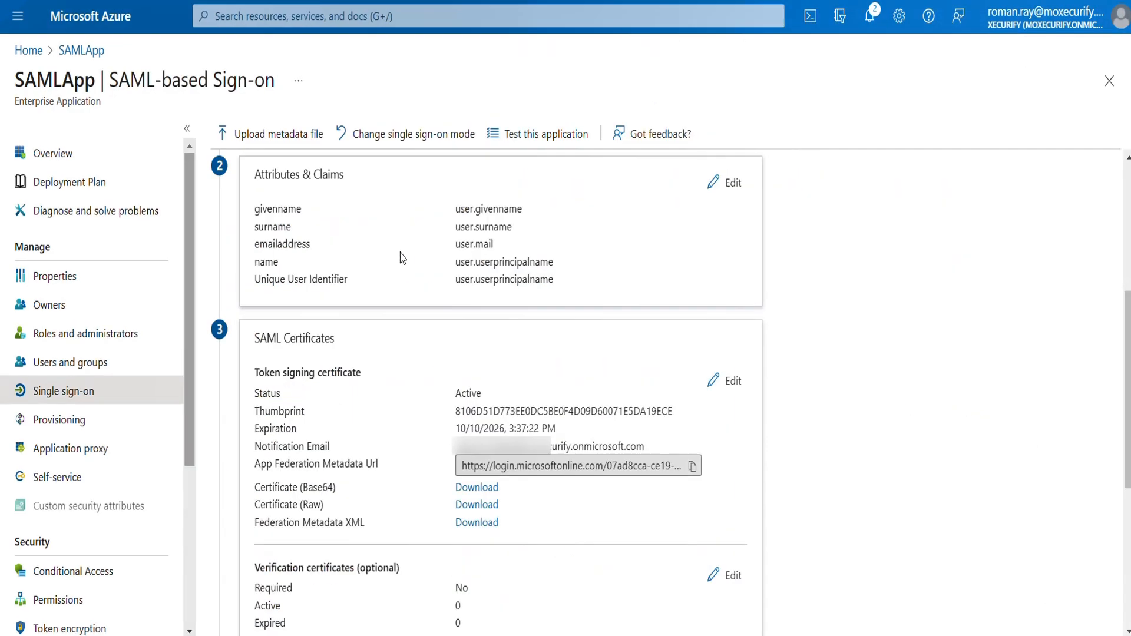
# - Download the Federation Metadata XML from SAMLApp's SAML Certificates section
pyautogui.scroll(-3, 402, 260)
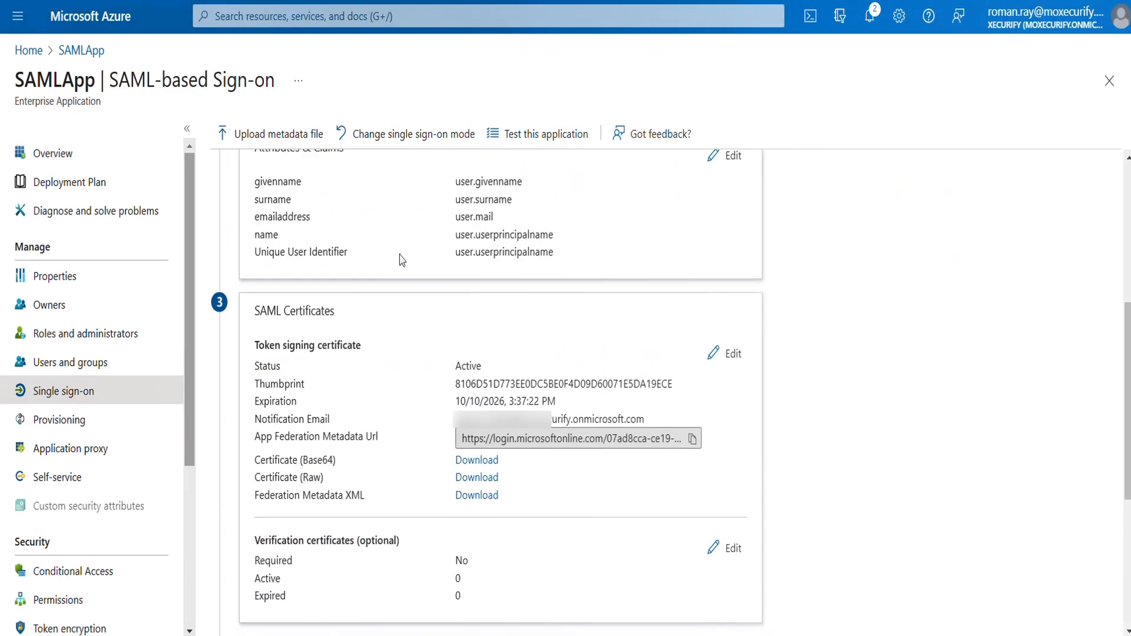
pyautogui.scroll(-1, 402, 260)
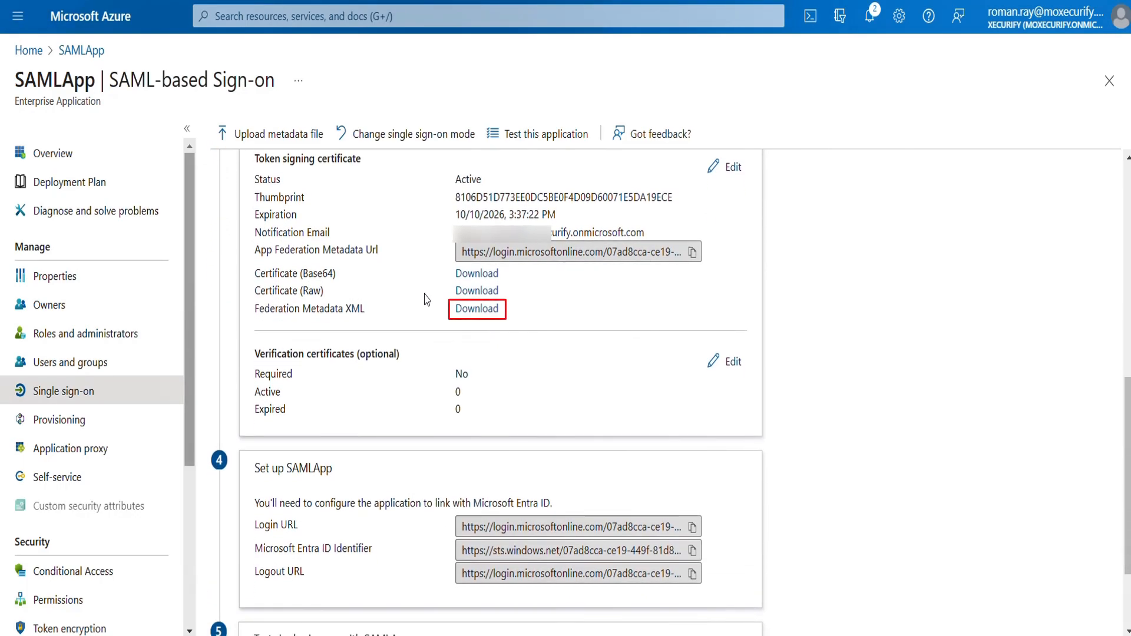
pyautogui.click(474, 318)
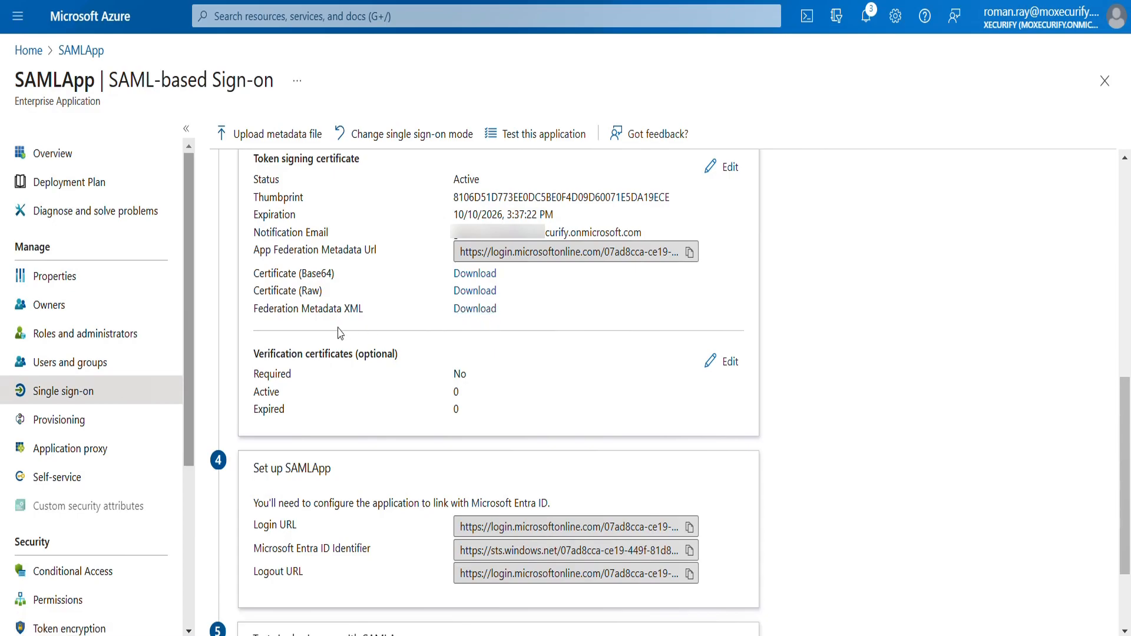
# - Assign the test user to SAMLApp, finding the account by first name in the user list
pyautogui.click(138, 371)
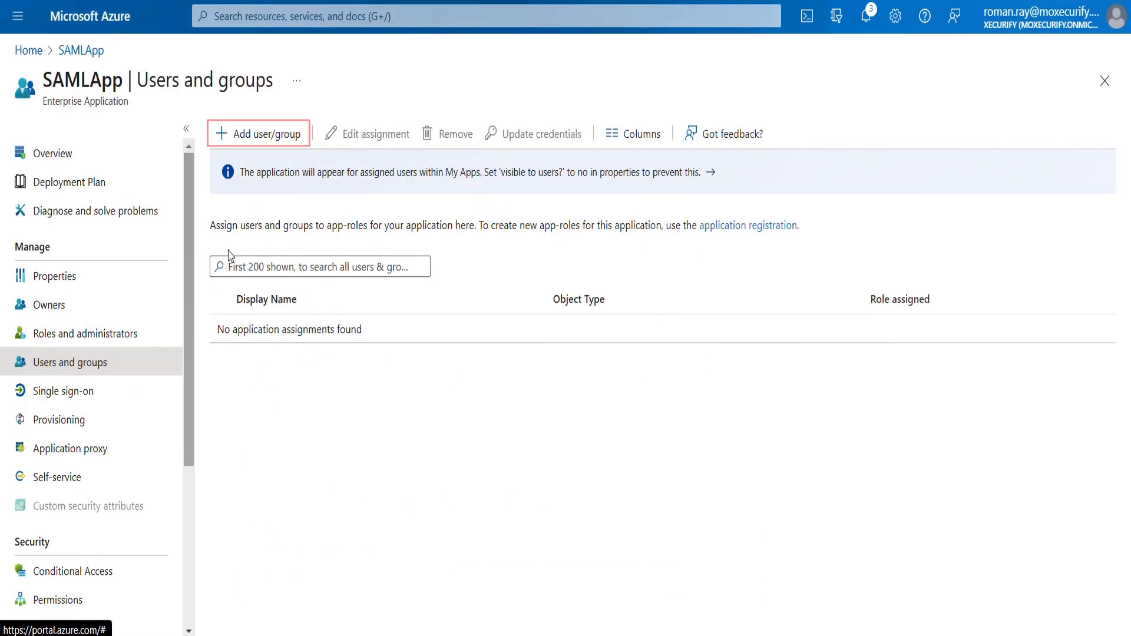
pyautogui.click(267, 134)
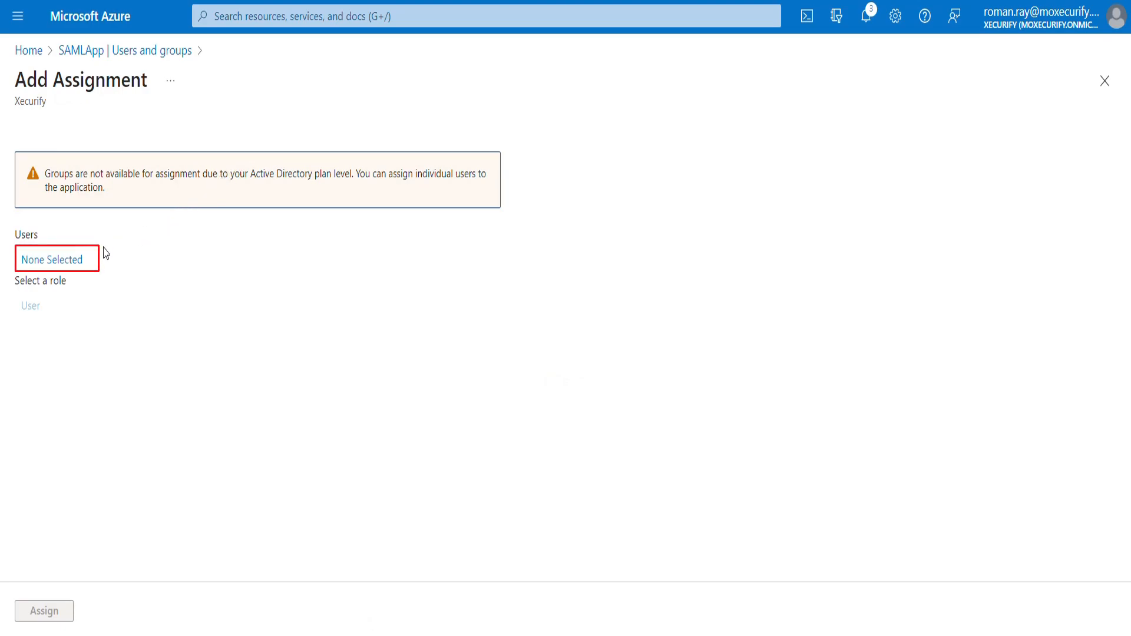
pyautogui.click(75, 263)
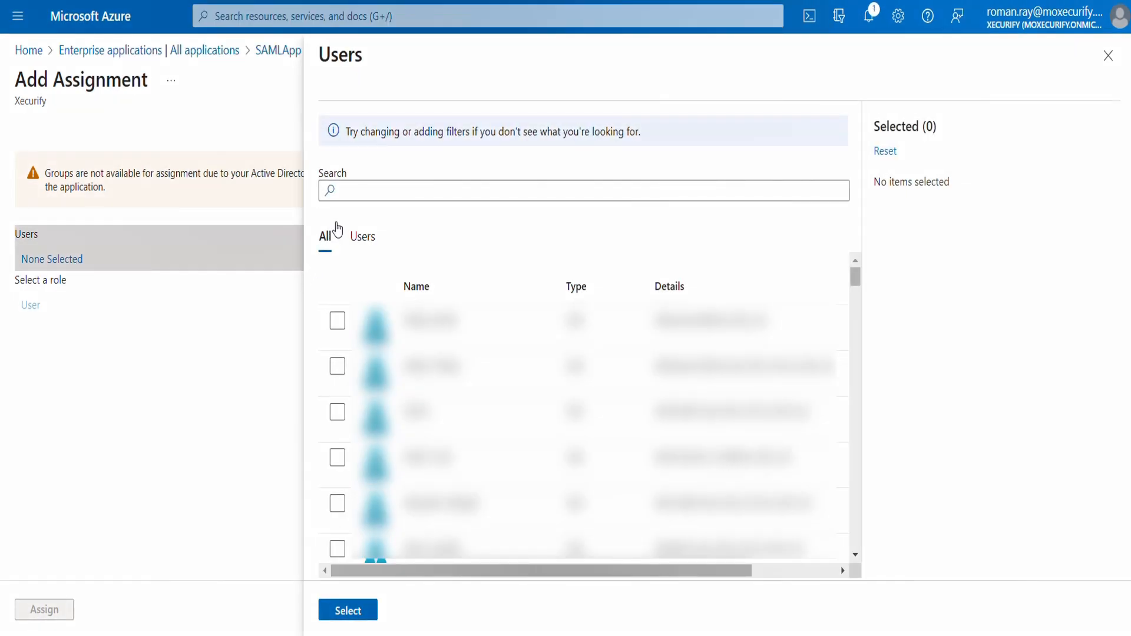
pyautogui.click(357, 186)
pyautogui.write('roman')
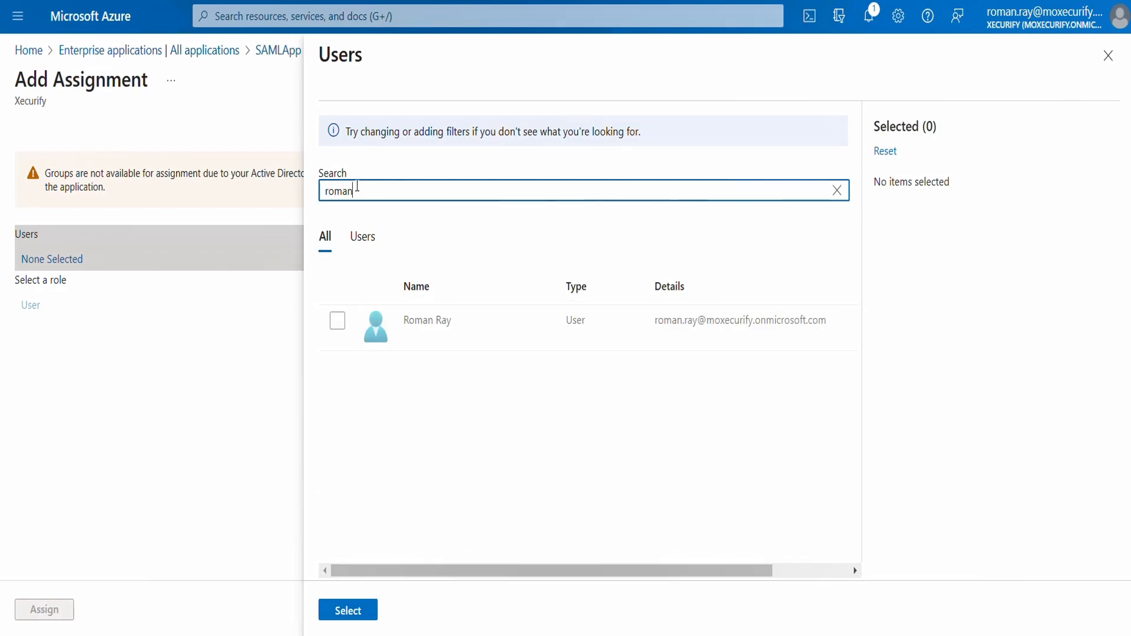
pyautogui.click(337, 322)
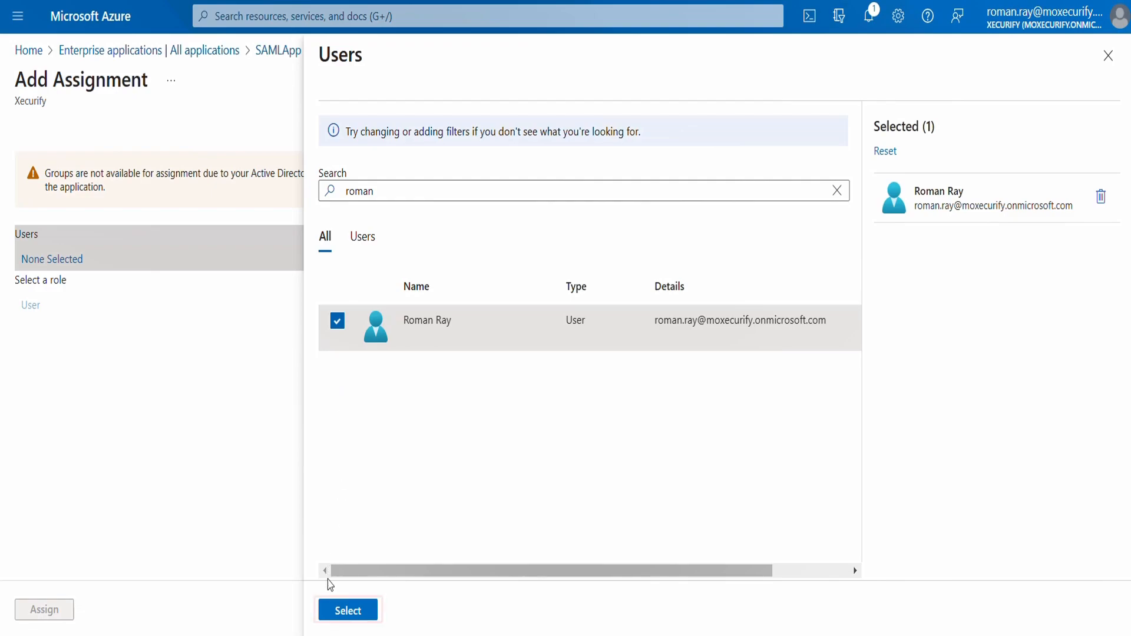
pyautogui.click(329, 610)
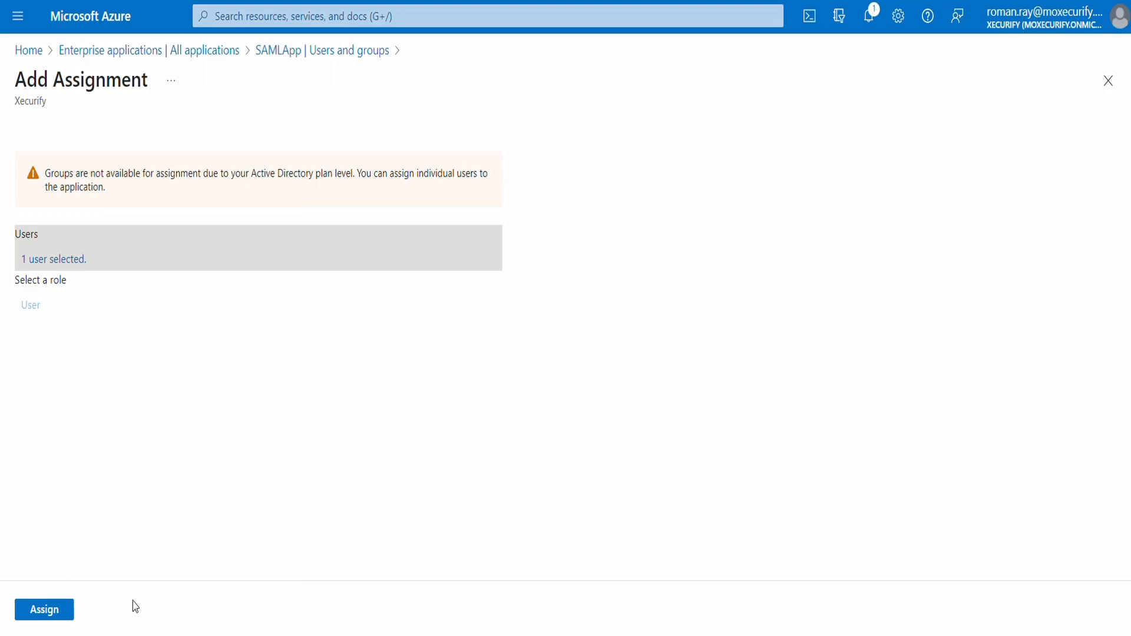
pyautogui.click(67, 612)
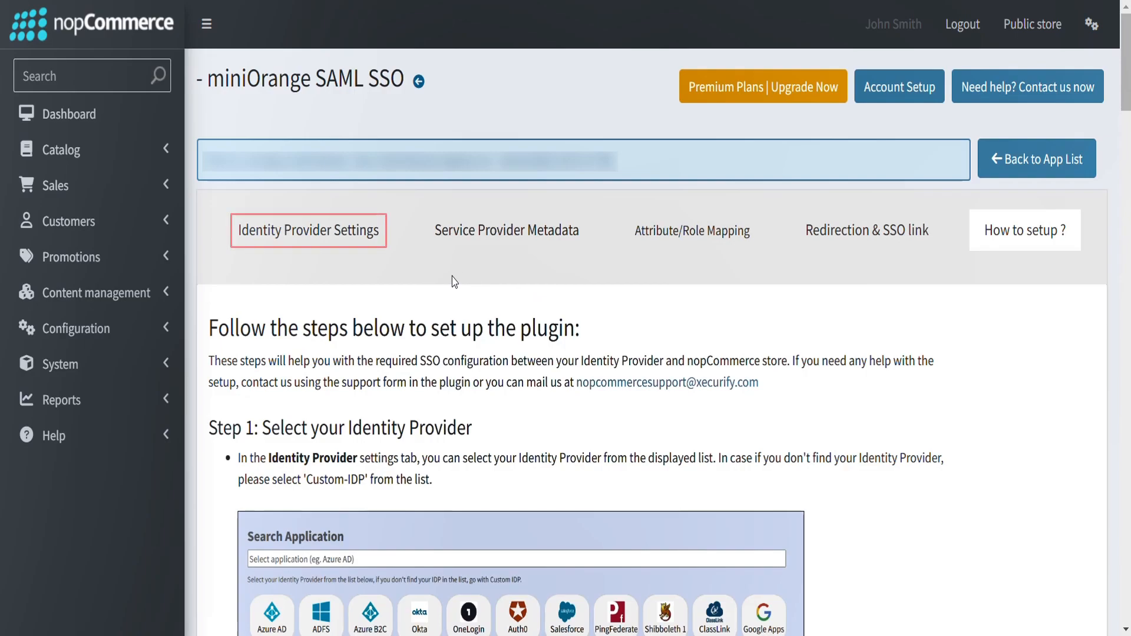
# - Switch to the nopCommerce miniOrange SAML SSO plugin and choose Azure AD as the identity provider
pyautogui.click(349, 244)
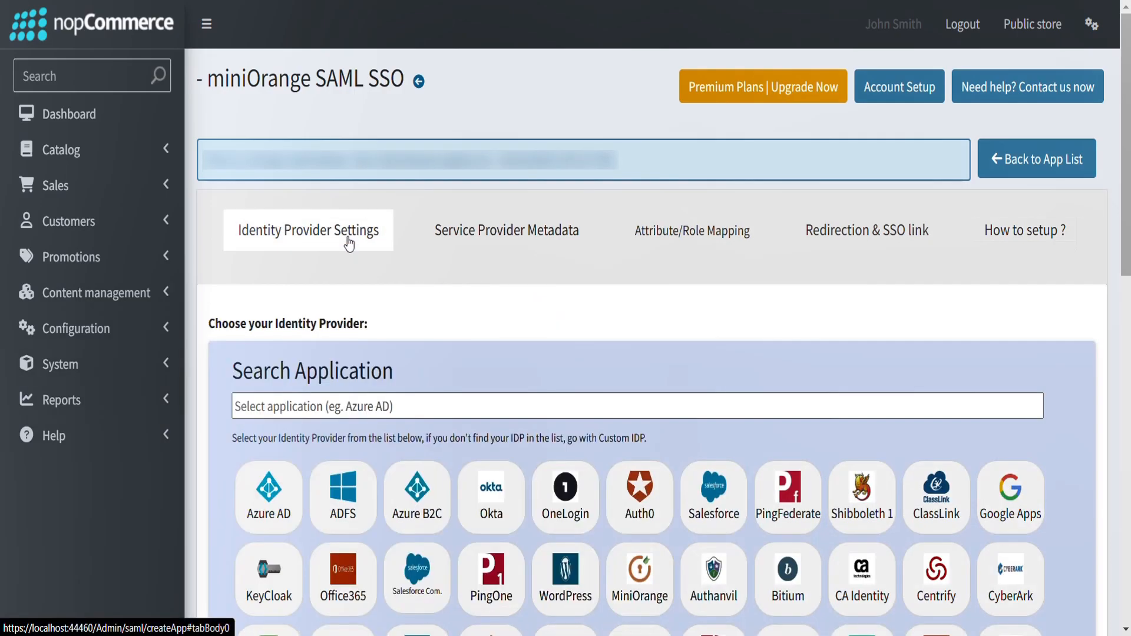
pyautogui.scroll(-2, 341, 324)
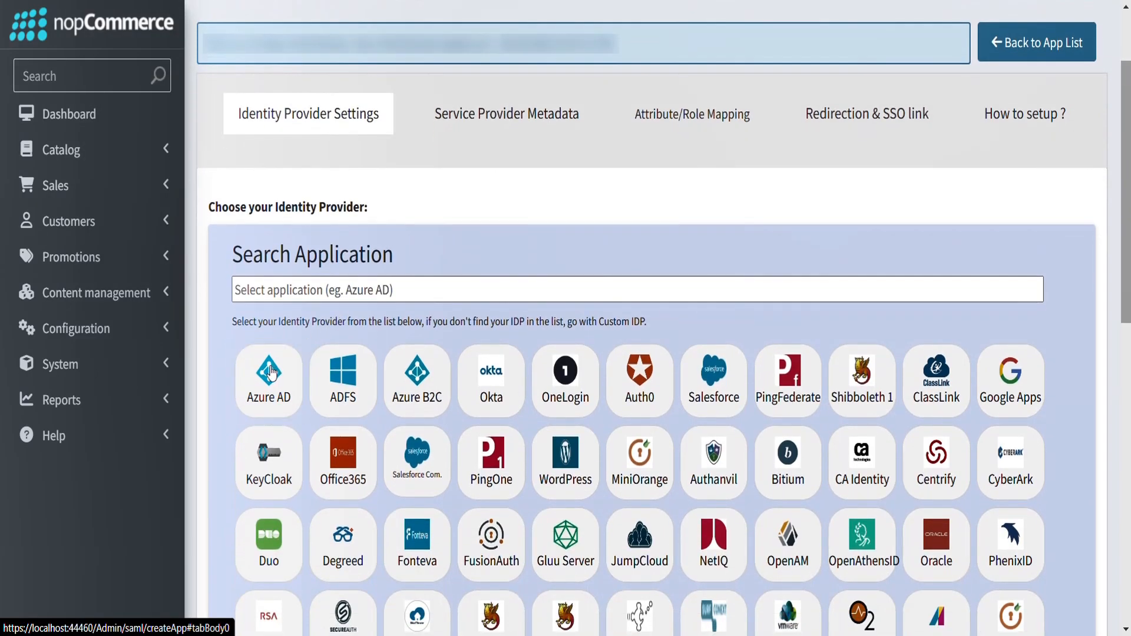
pyautogui.click(271, 371)
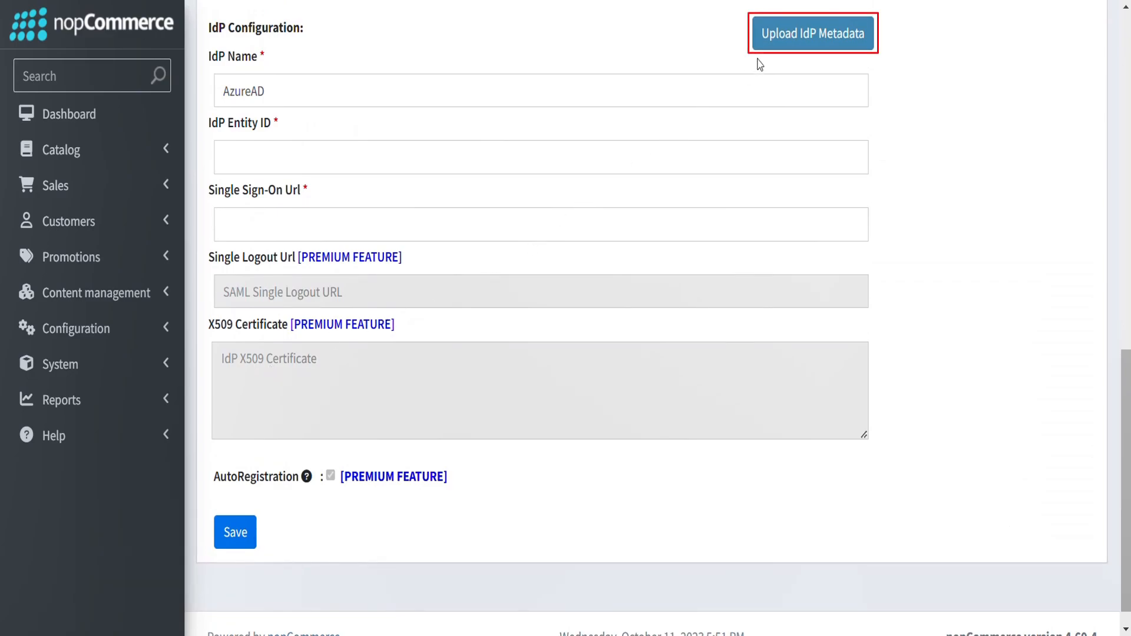
# - Upload the downloaded SAML.xml metadata file as the IdP metadata for AzureAD
pyautogui.click(777, 51)
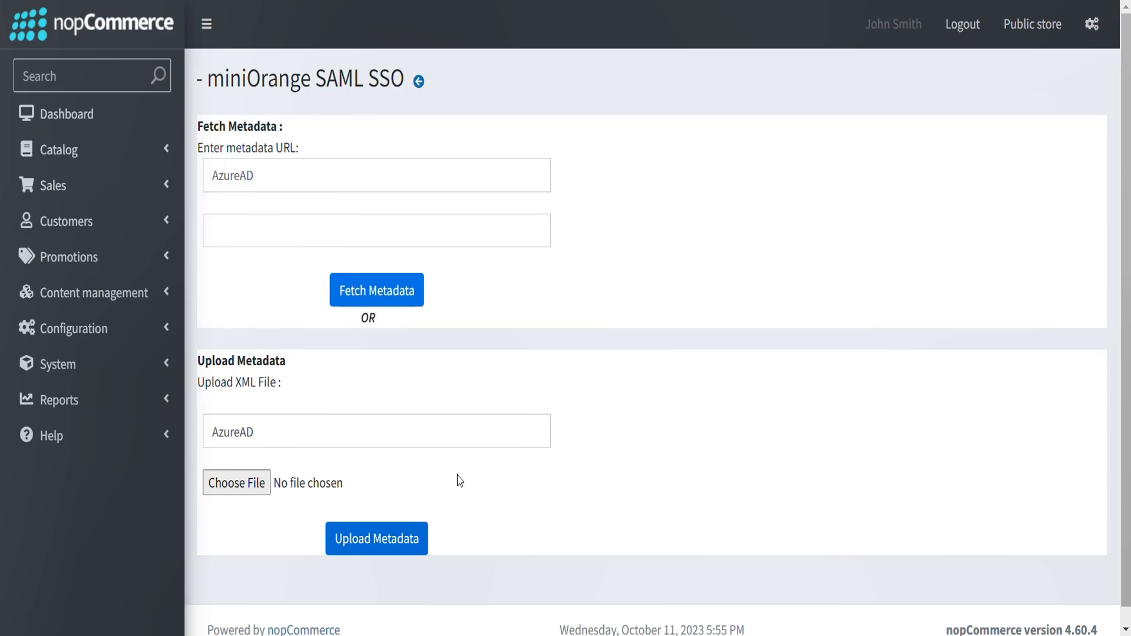
pyautogui.click(249, 493)
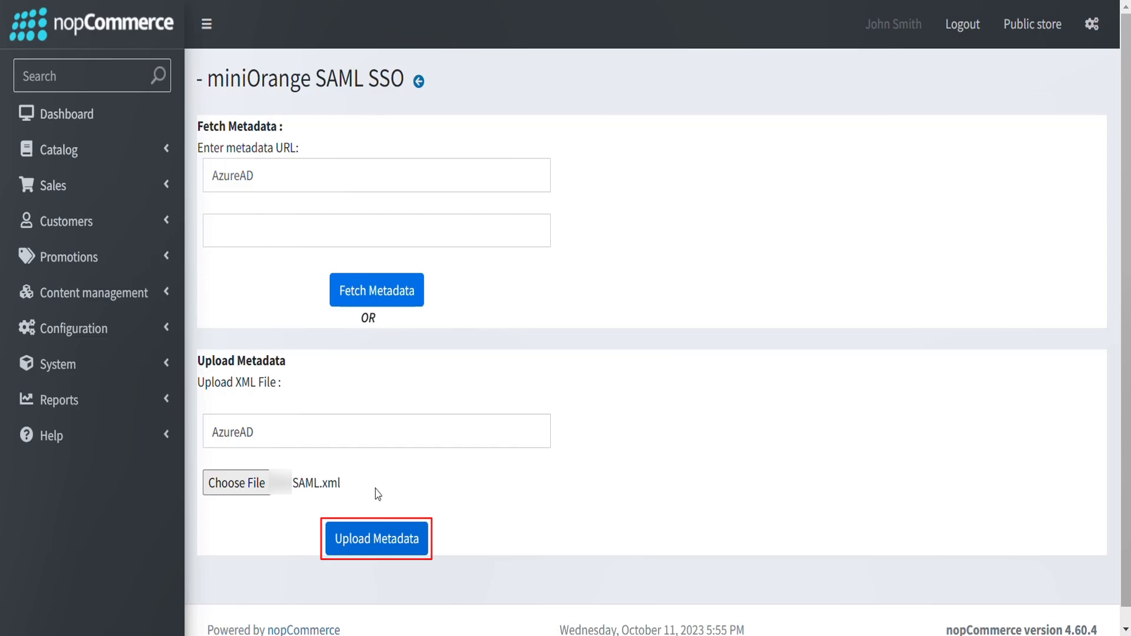
pyautogui.click(392, 545)
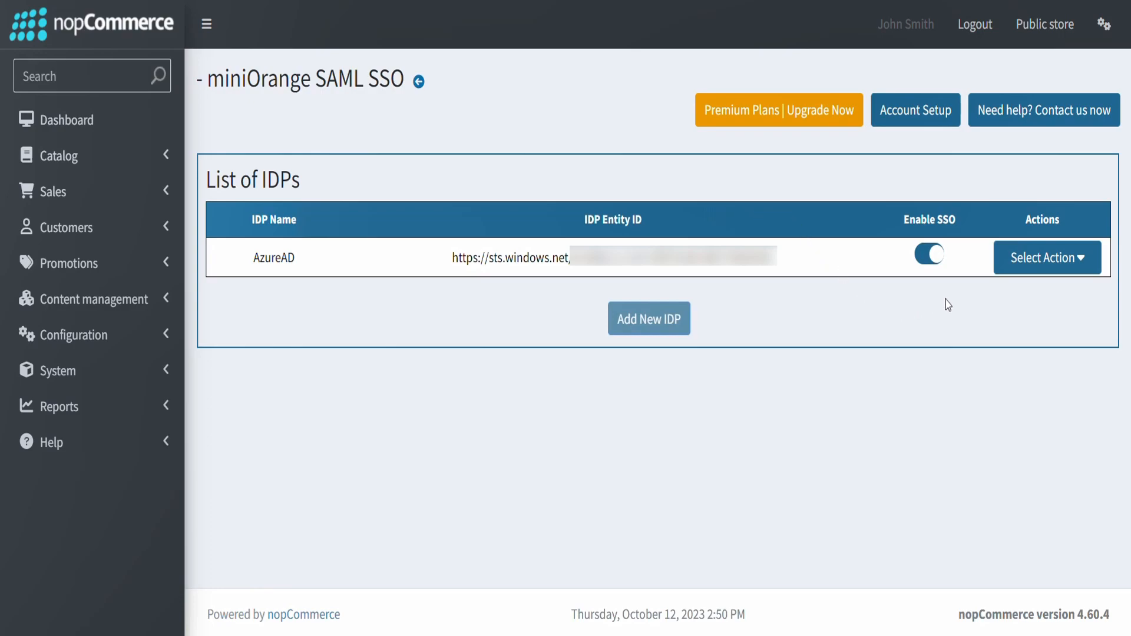
# - Test the AzureAD IDP configuration, signing in with the user's e-mail and account password, and review the returned attributes
pyautogui.click(1000, 268)
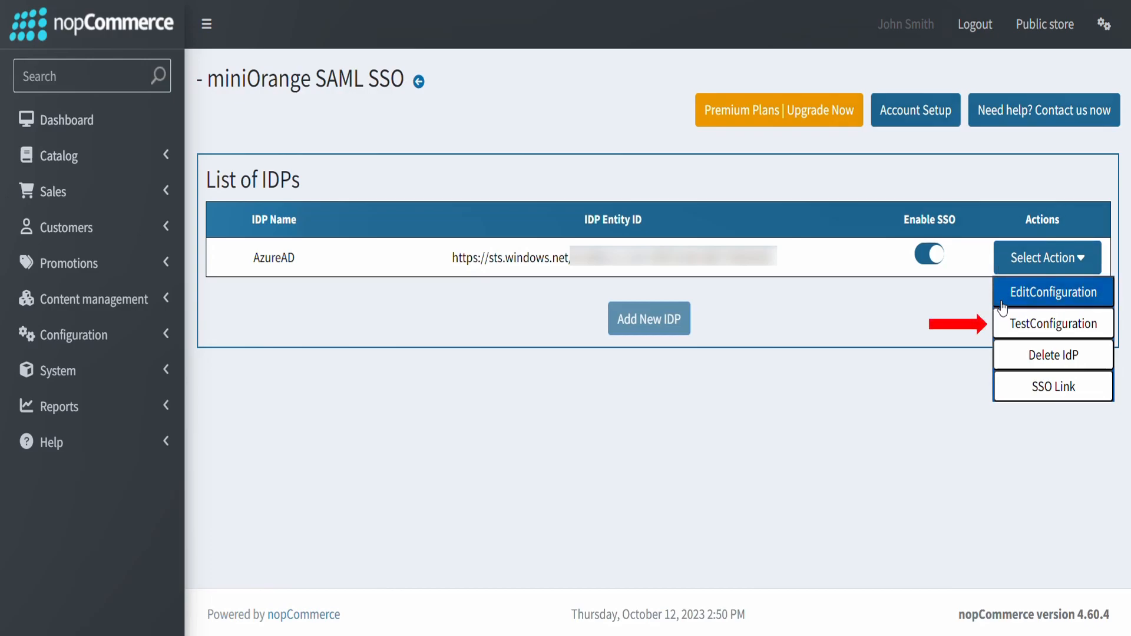
pyautogui.click(1004, 327)
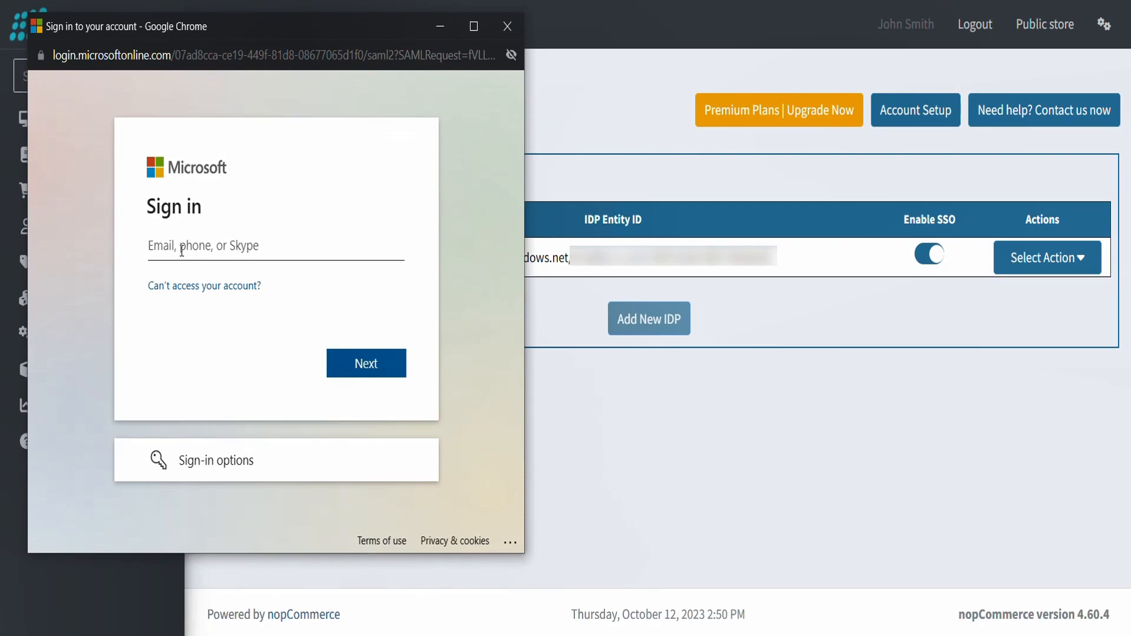
pyautogui.hotkey('ctrl', 'v')
pyautogui.click(338, 375)
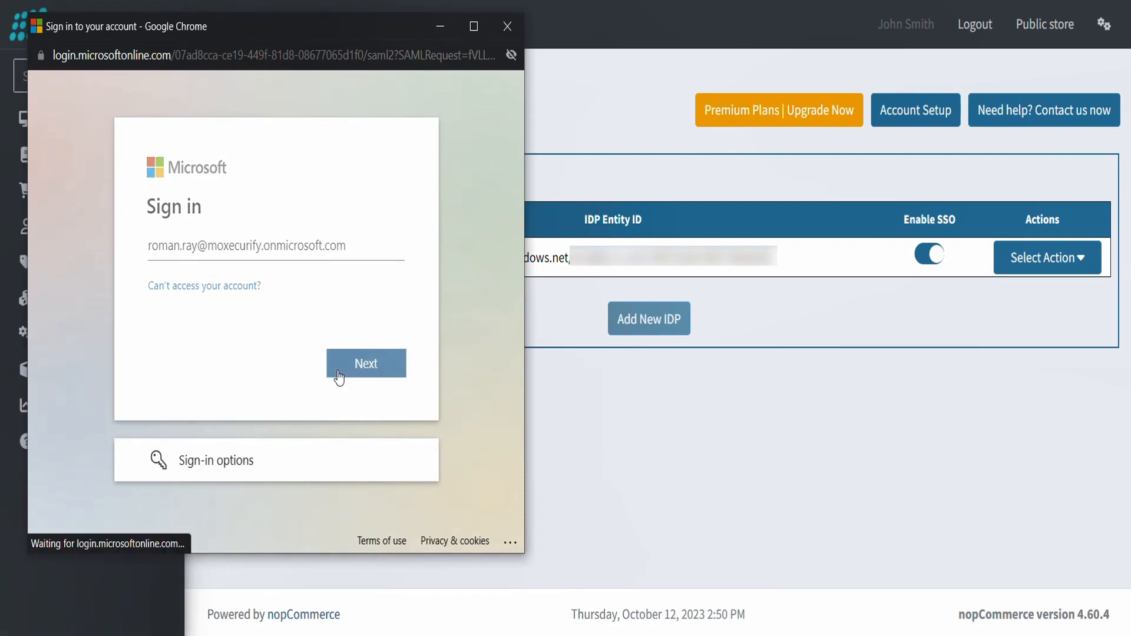
pyautogui.write('••••••••••••')
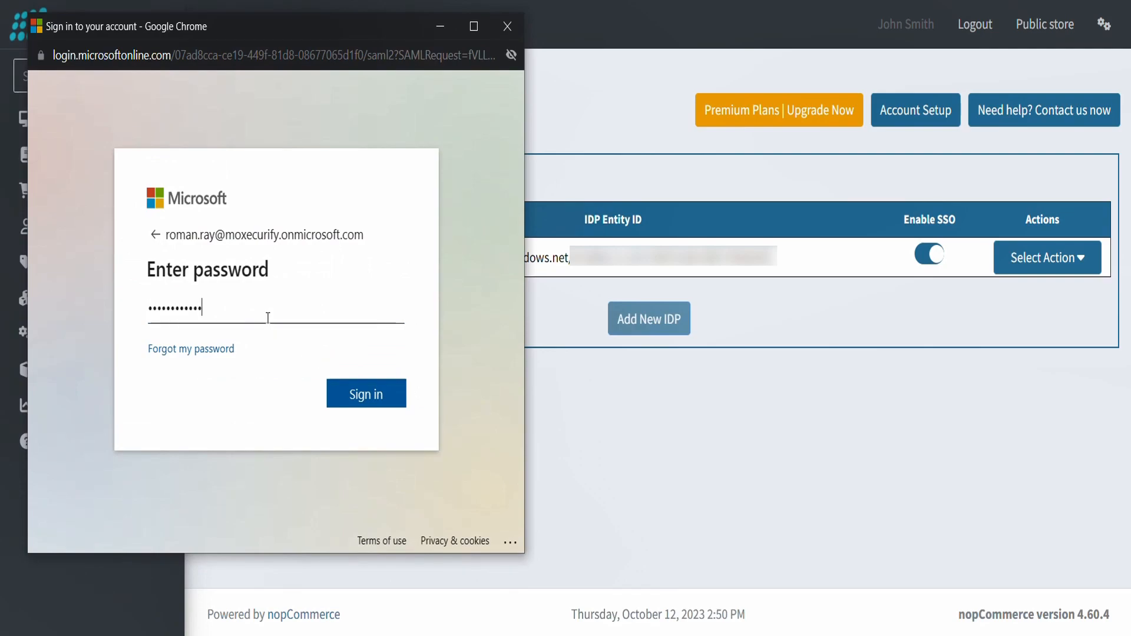
pyautogui.click(345, 390)
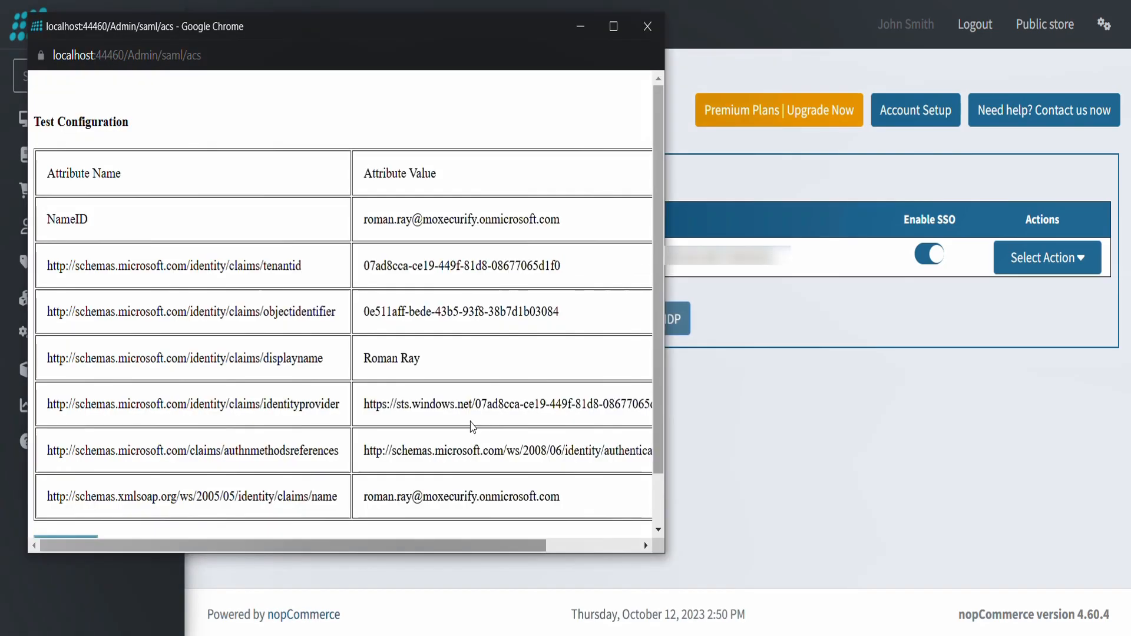
pyautogui.scroll(-2, 471, 425)
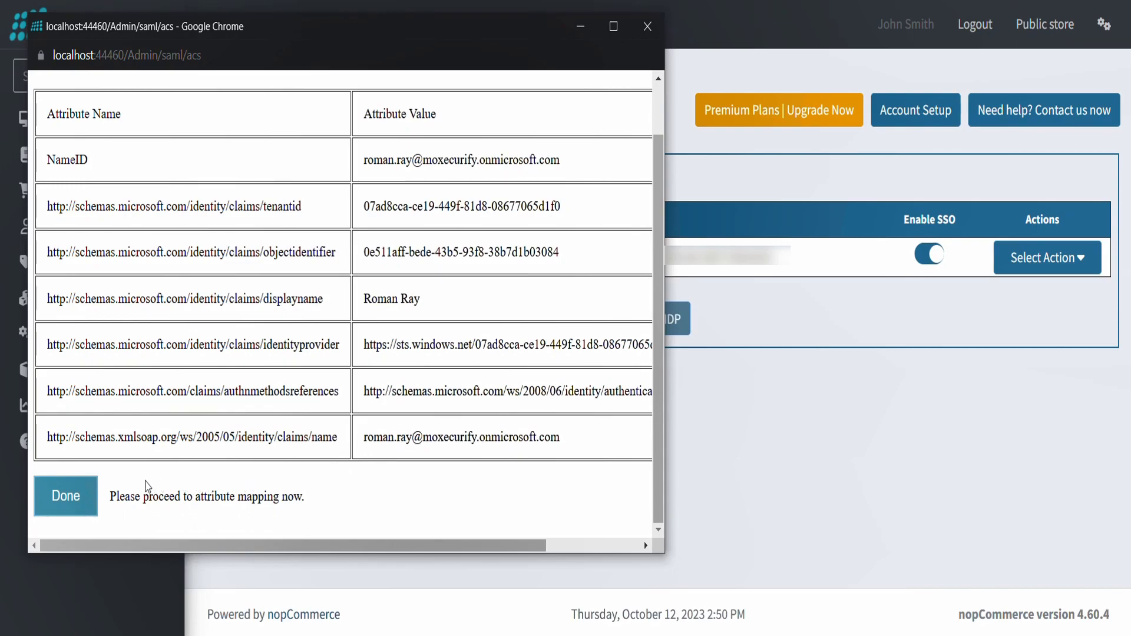
# - Close the test results and open the Attribute/Role Mapping settings in the AzureAD IDP's configuration
pyautogui.click(66, 496)
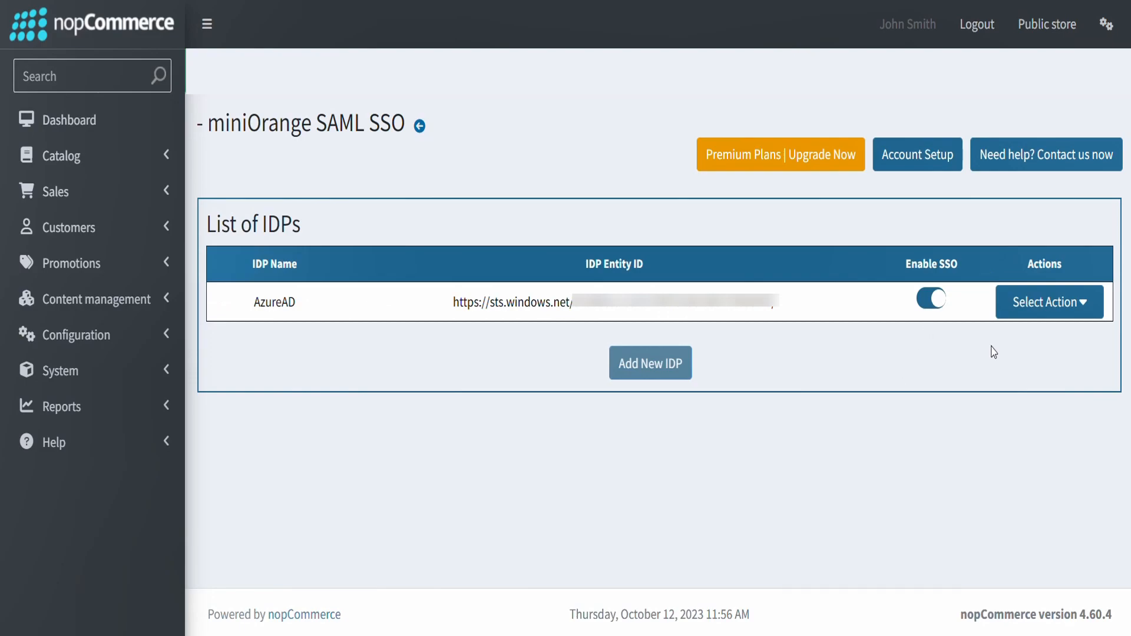
pyautogui.click(1026, 316)
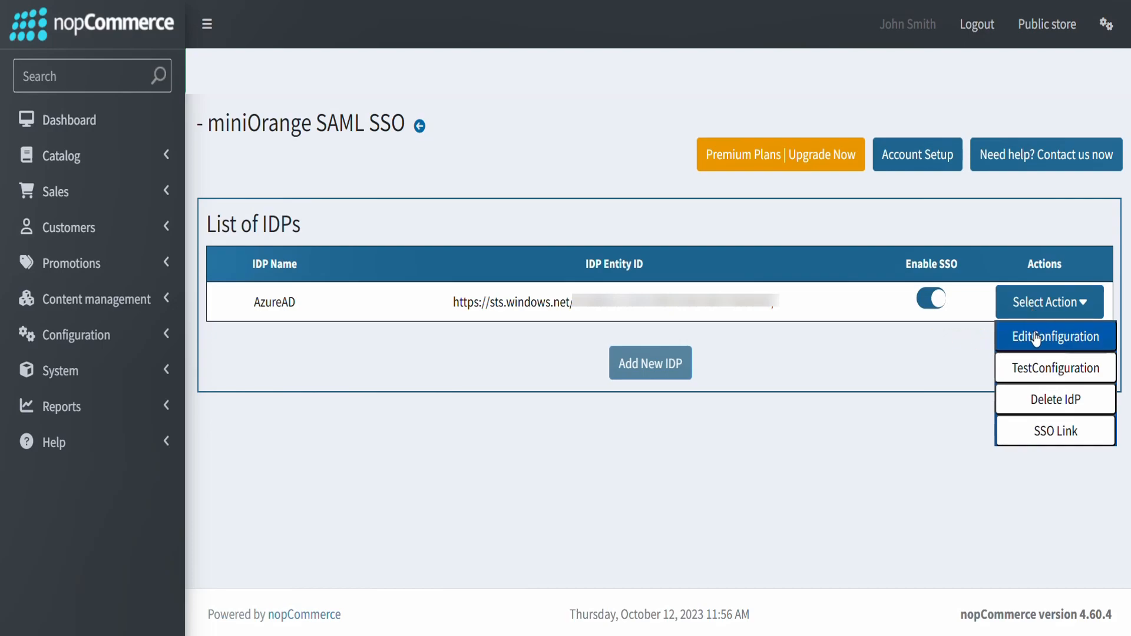
pyautogui.click(1036, 338)
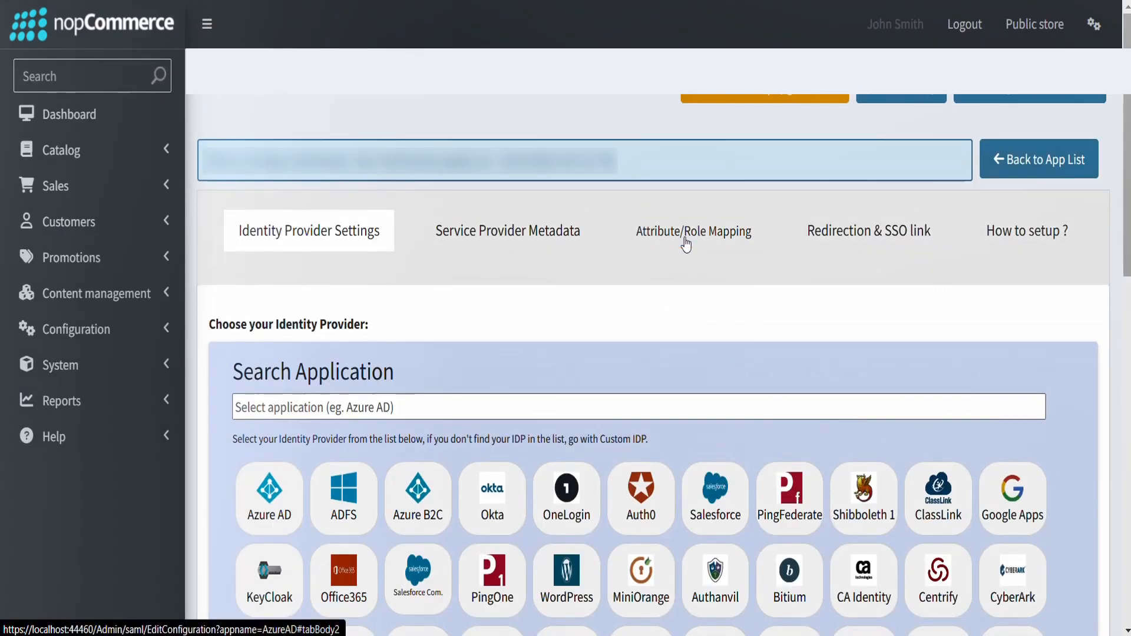
pyautogui.click(687, 244)
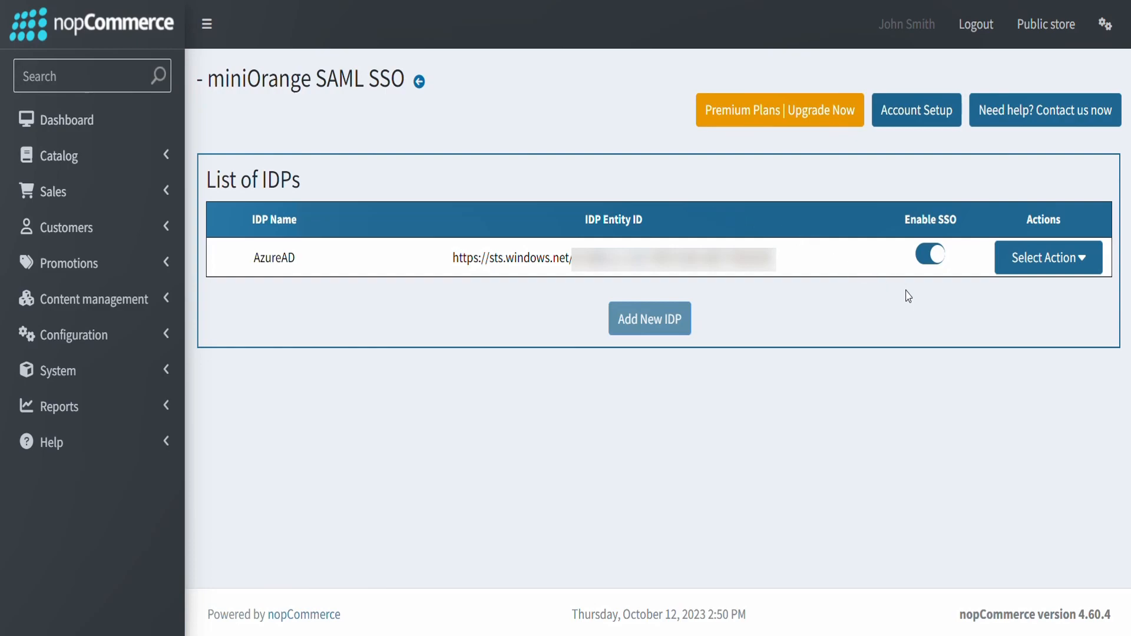
# - Sign in to the store through AzureAD's SSO link with the test user's e-mail and account password, declining to stay signed in
pyautogui.click(1006, 268)
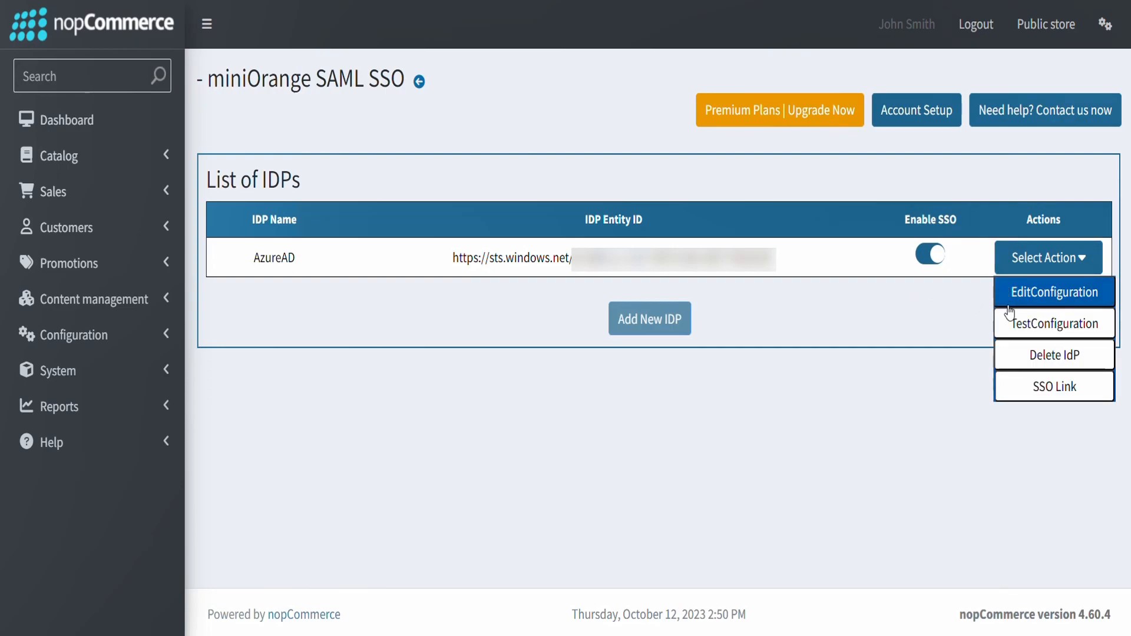
pyautogui.click(1011, 386)
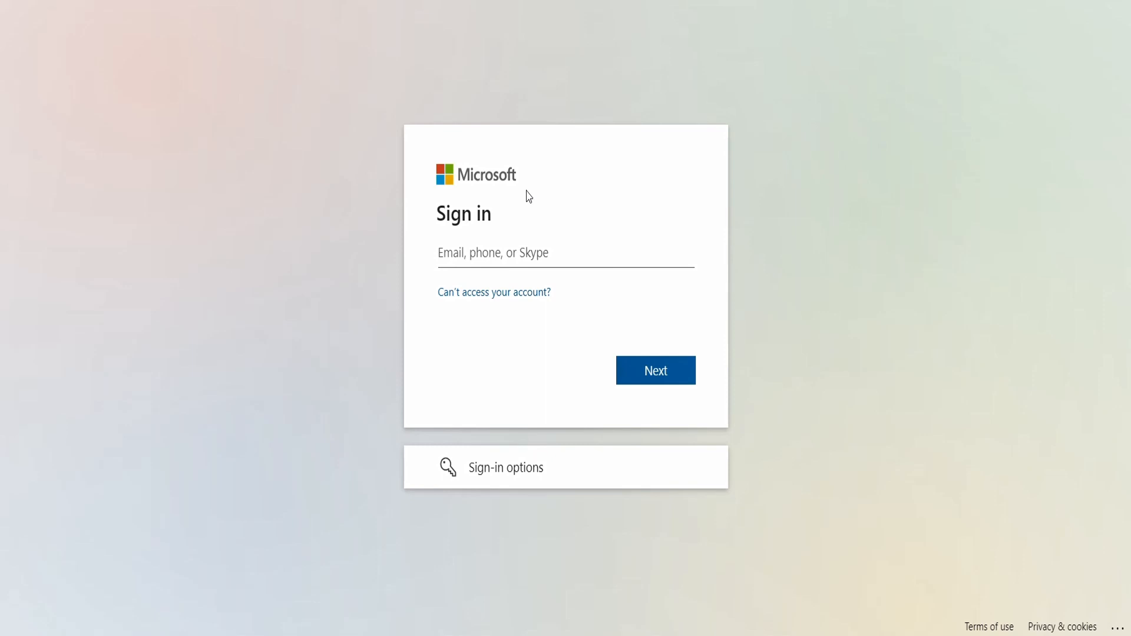
pyautogui.click(477, 253)
pyautogui.hotkey('ctrl', 'v')
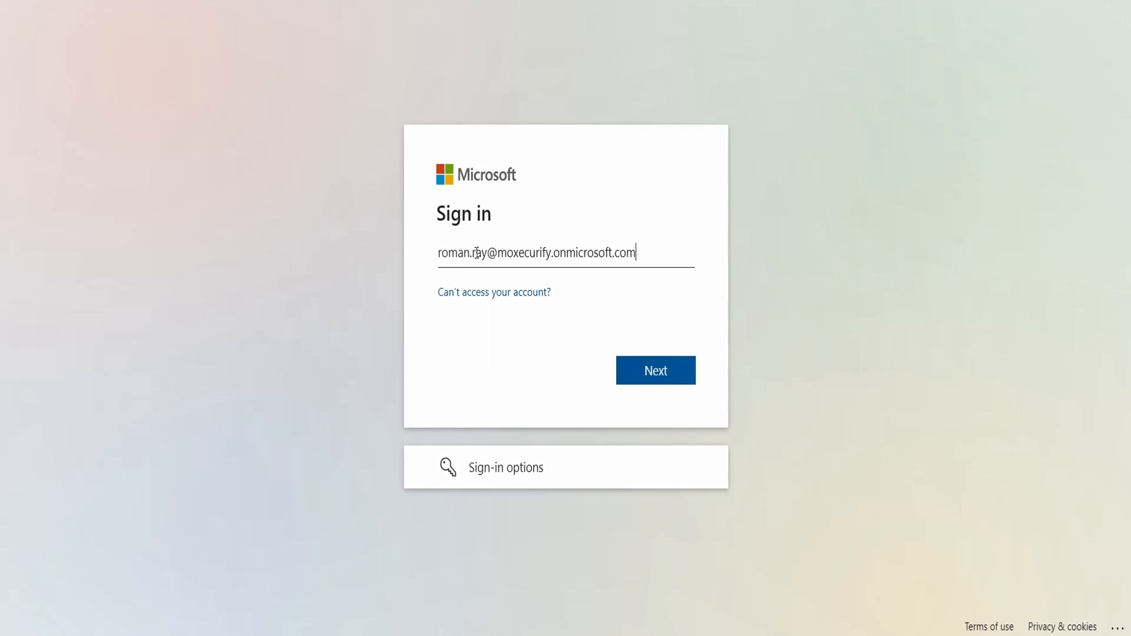
pyautogui.click(627, 370)
pyautogui.hotkey('ctrl', 'v')
pyautogui.write('•••••')
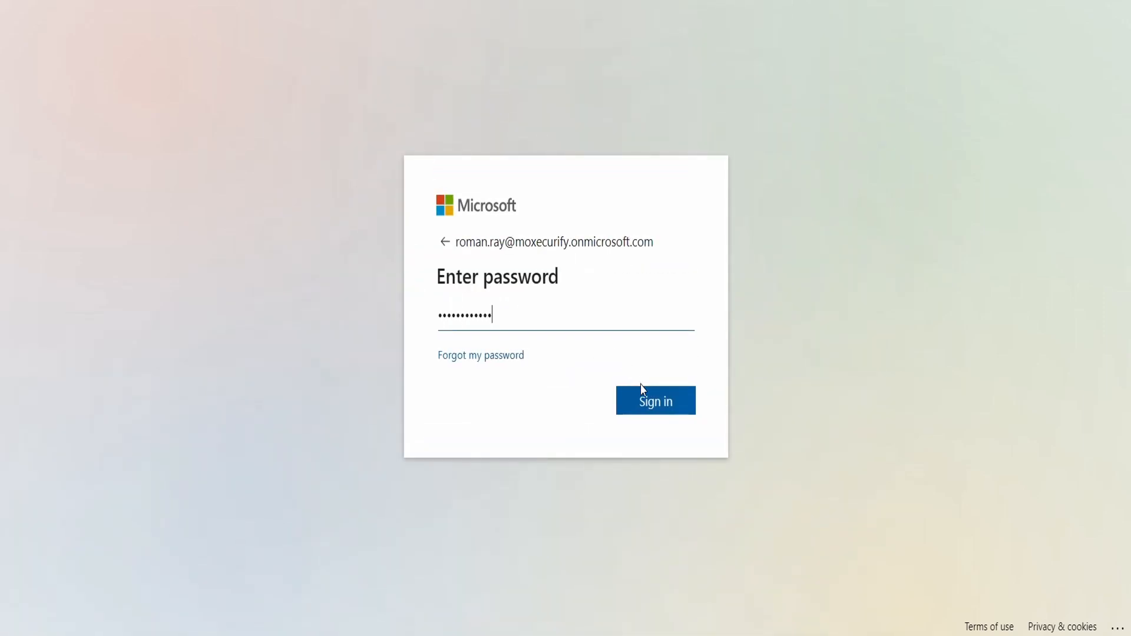
pyautogui.click(644, 406)
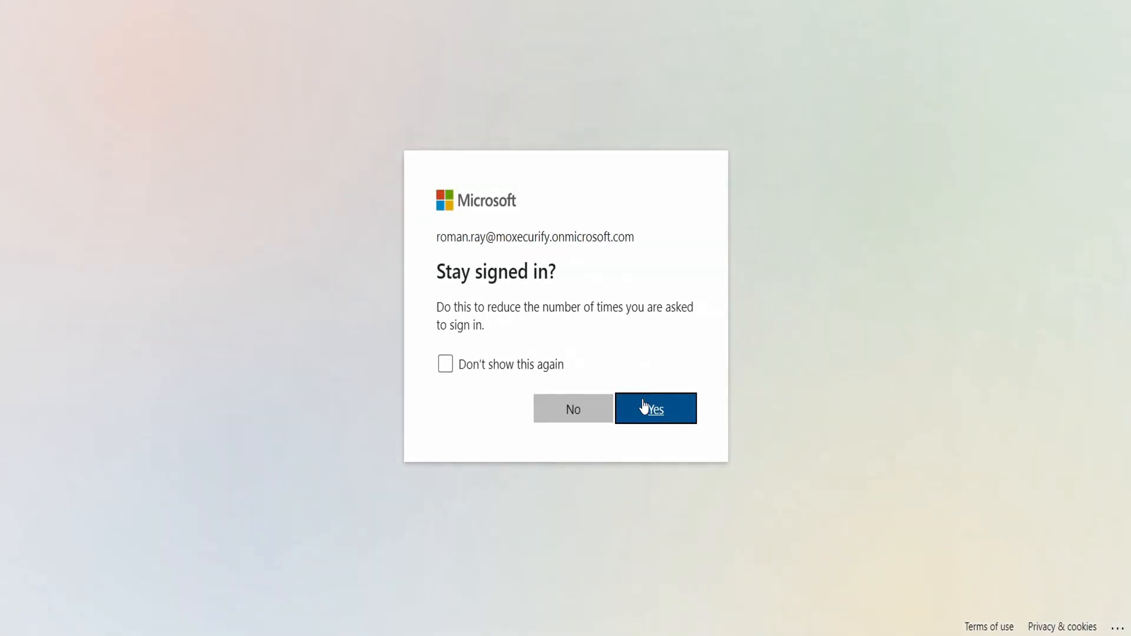
pyautogui.click(588, 413)
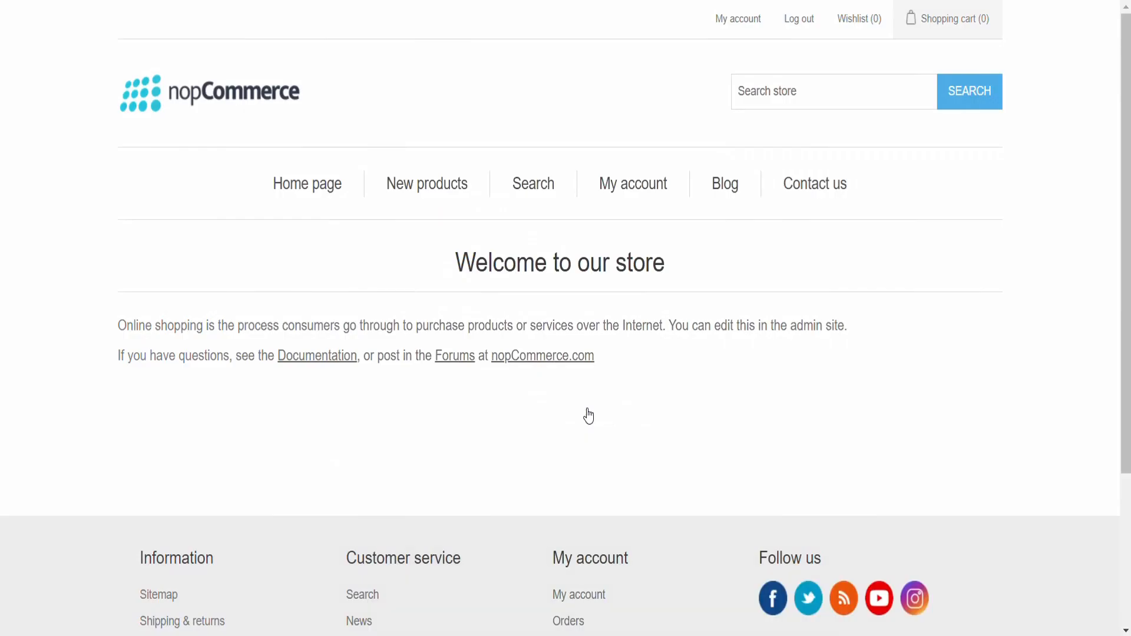